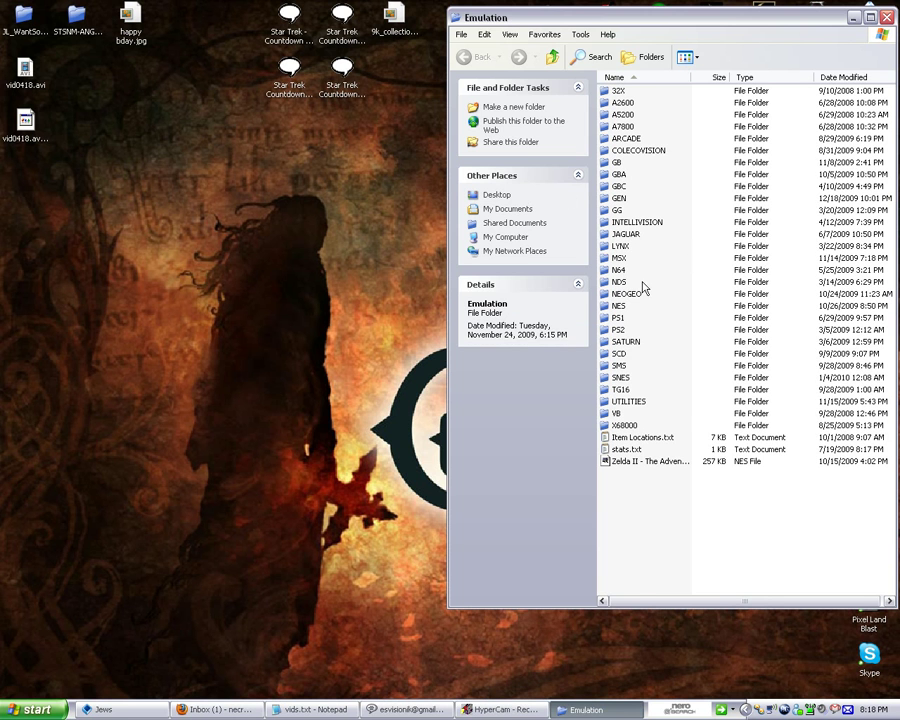
Open the NES folder and select the emulator programs fceu.exe and fceux.exe one after the other.
double_click(622, 306)
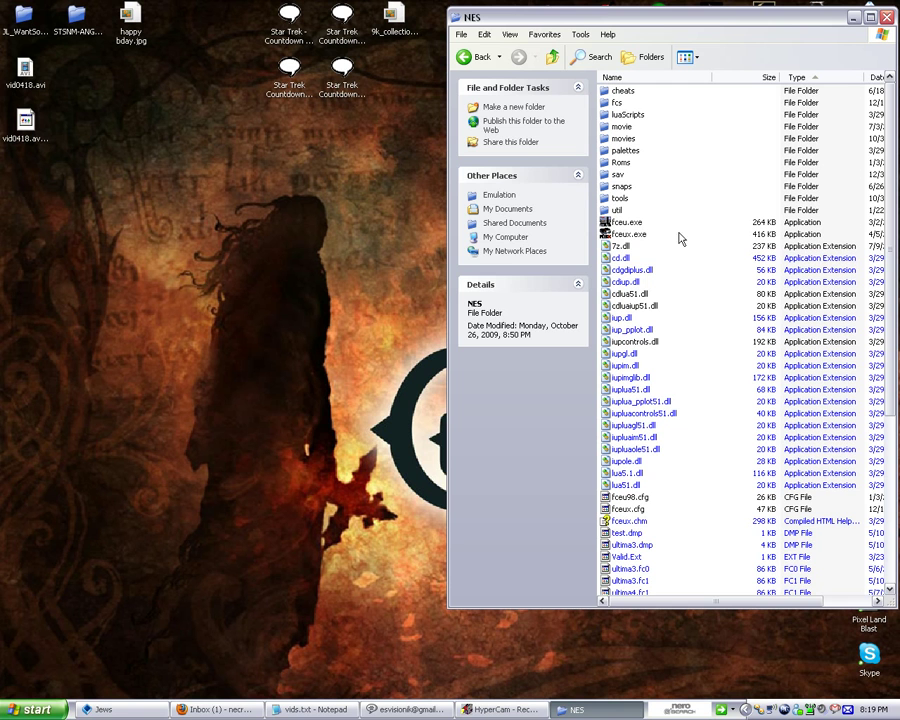
left_click(634, 223)
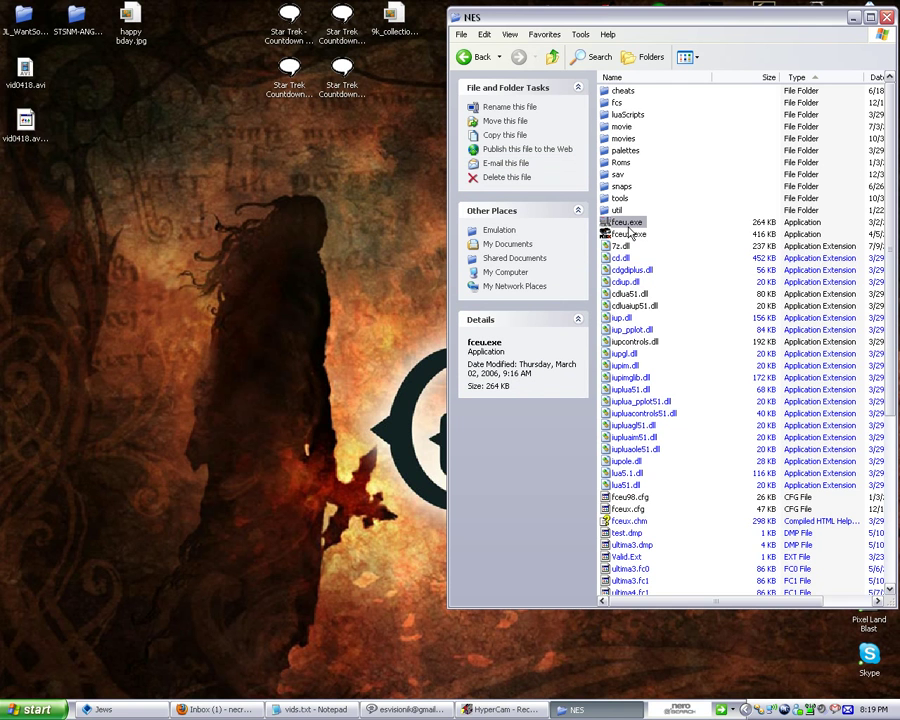
left_click(629, 235)
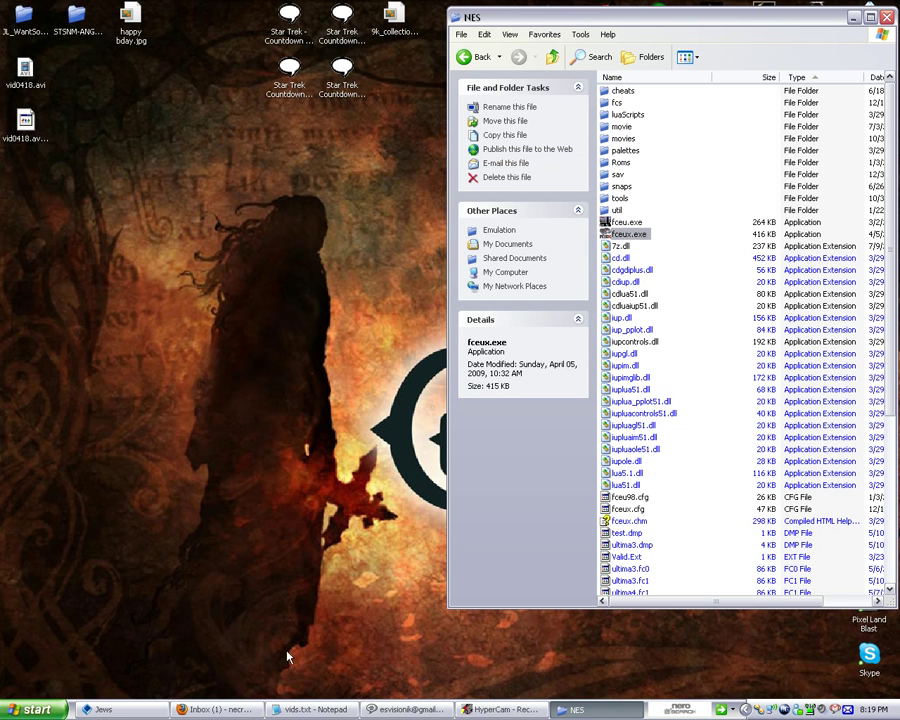
left_click(222, 711)
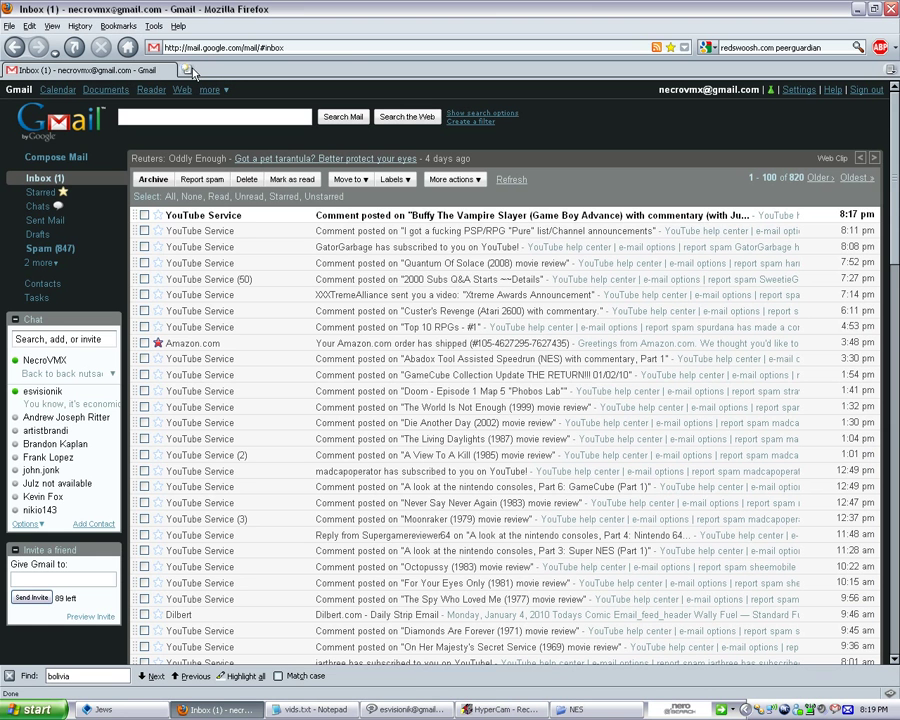
key("ctrl+t")
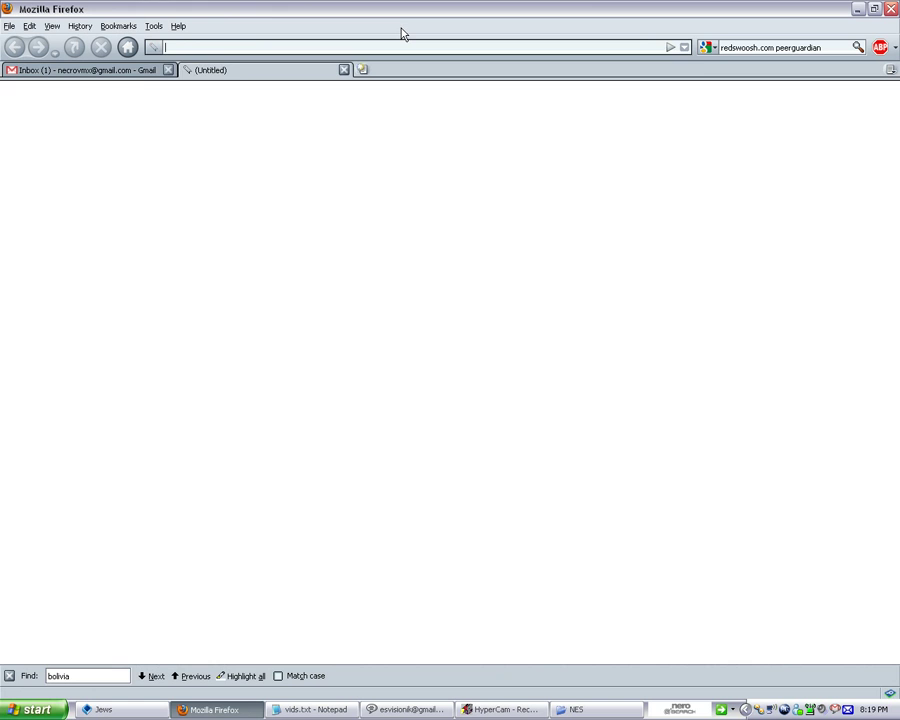
type("www.tasvideos.org")
key("Return")
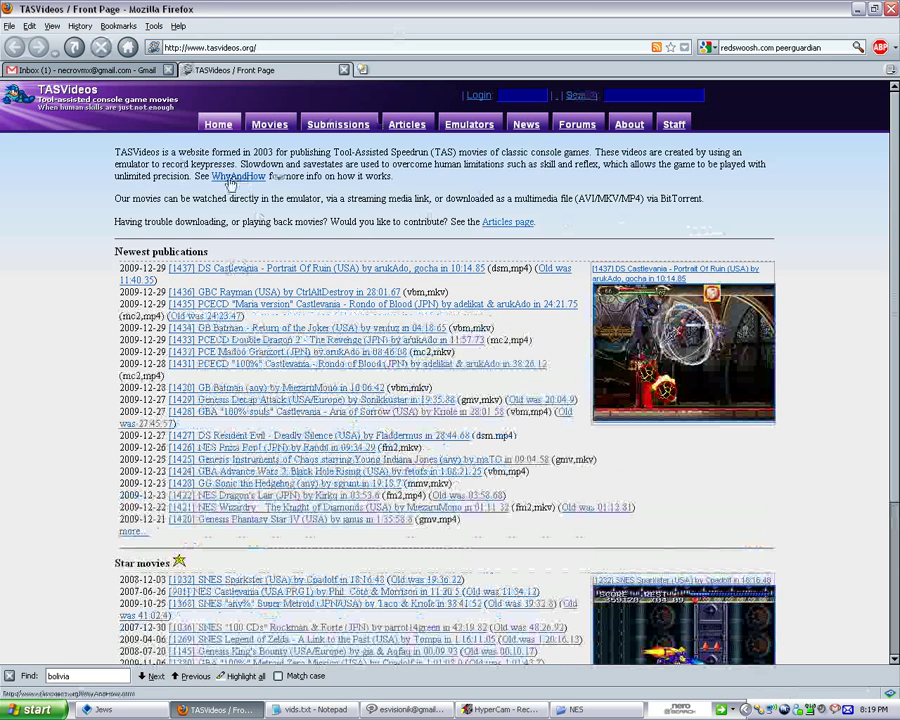
left_click(232, 178)
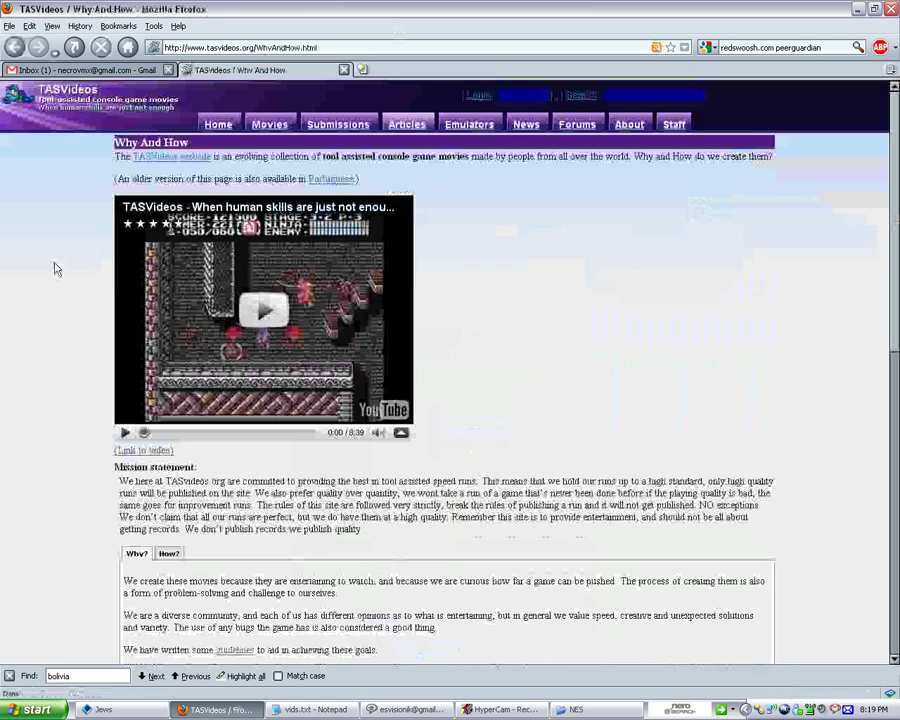
scroll(57, 268, "down", 10)
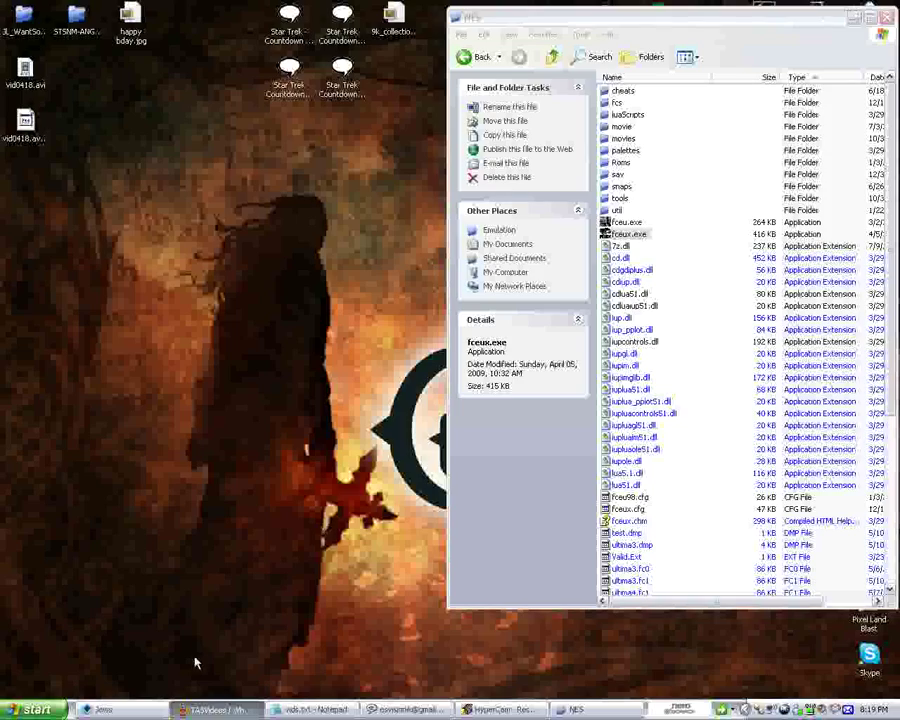
Return to the TASVideos front page in Firefox and open the site's Emulators section.
left_click(213, 709)
left_click(10, 47)
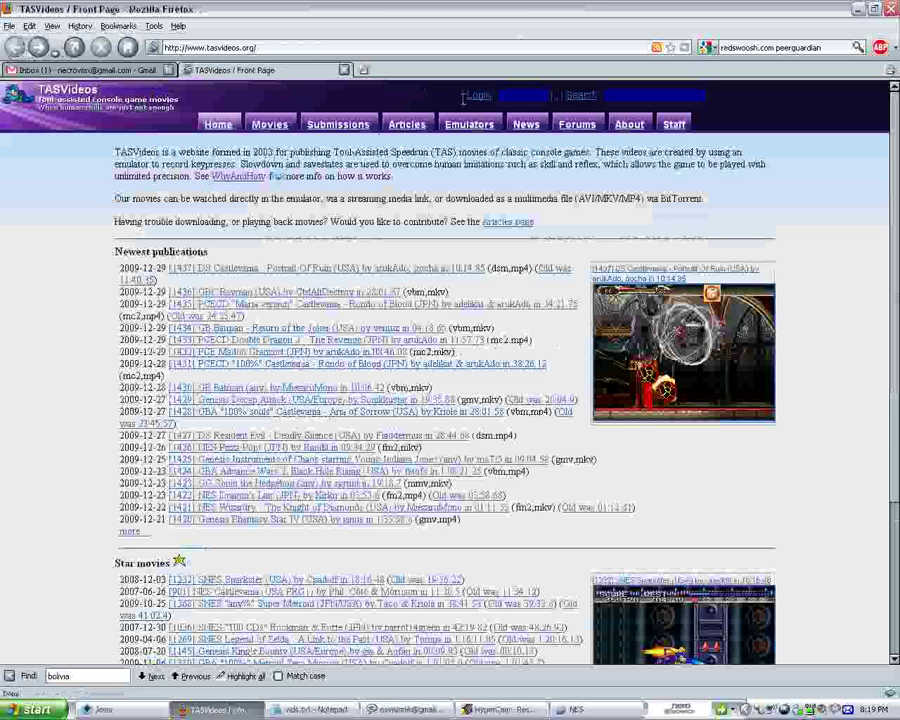
left_click(468, 126)
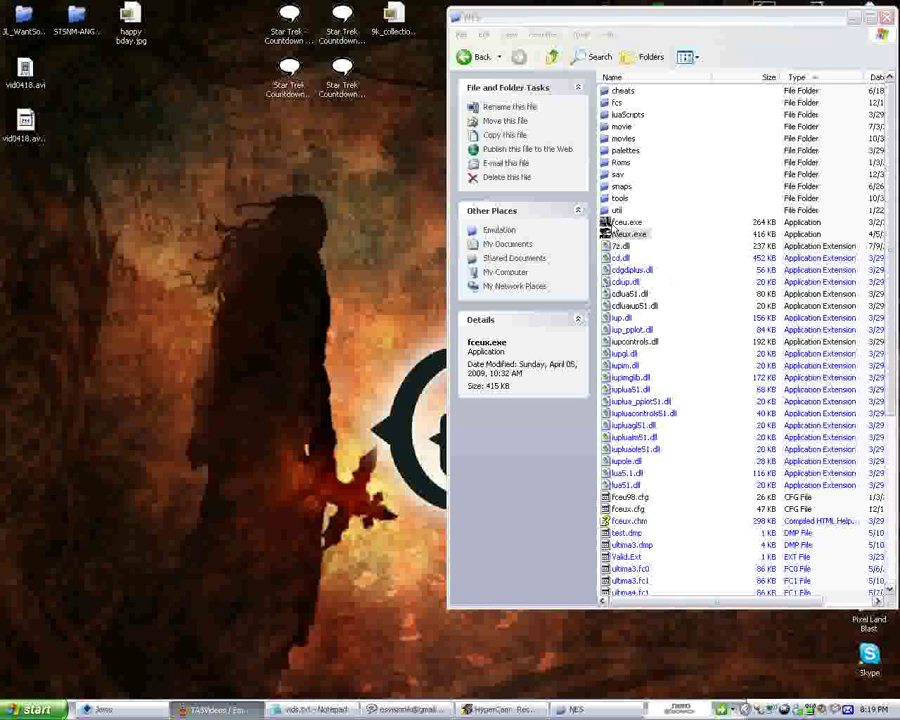
Launch fceu.exe from the NES folder, clear the folder window away and move the emulator window to mid-screen.
double_click(605, 222)
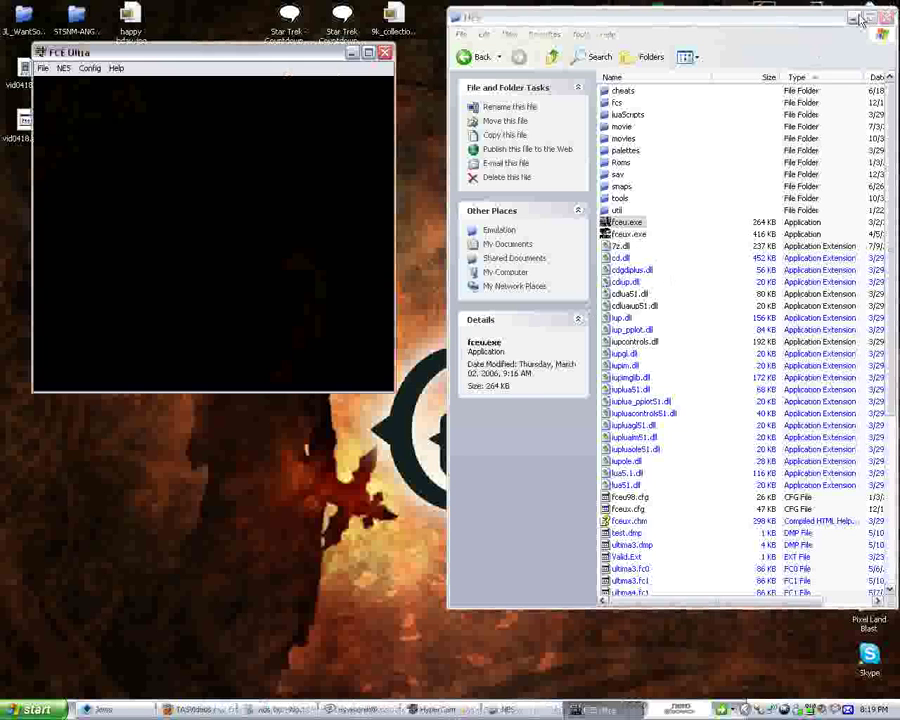
left_click(886, 17)
left_click_drag(233, 57, 512, 213)
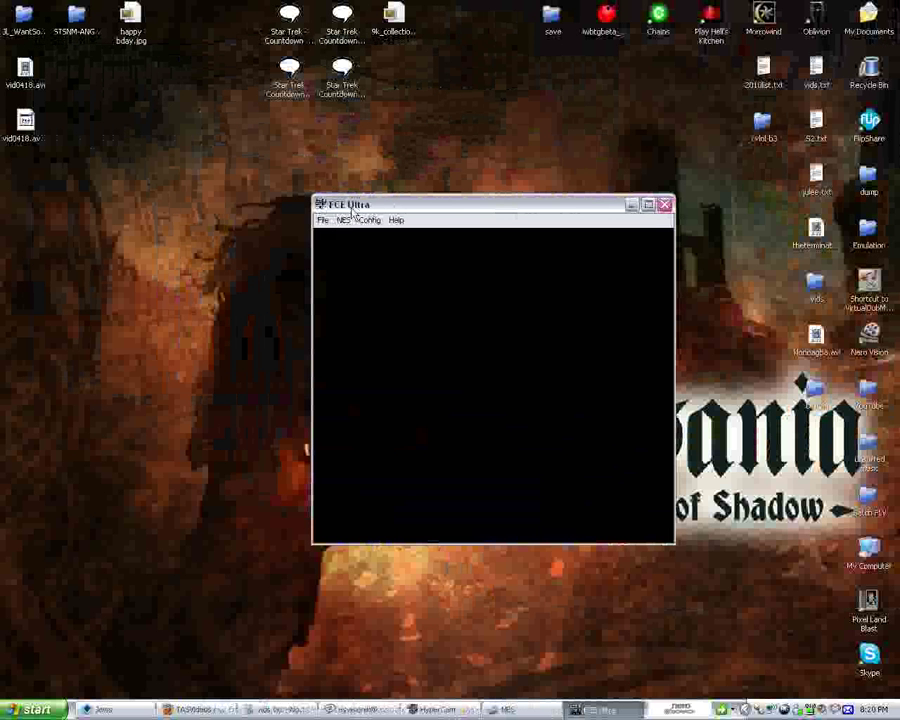
Load the ROM Abadox.nes in the emulator and start the game from its title screen.
left_click(323, 220)
left_click(331, 236)
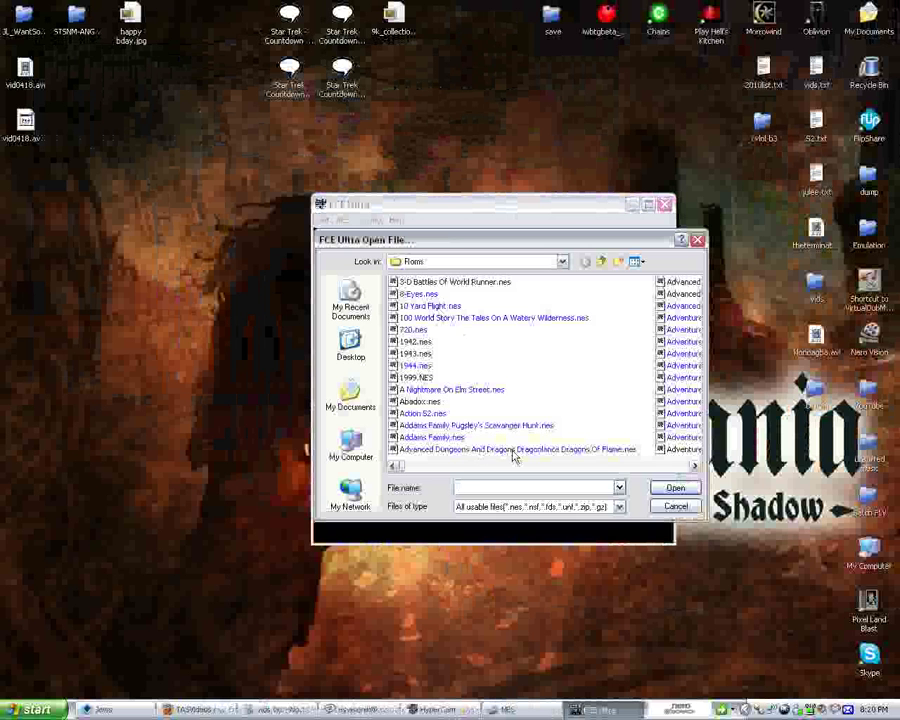
double_click(418, 402)
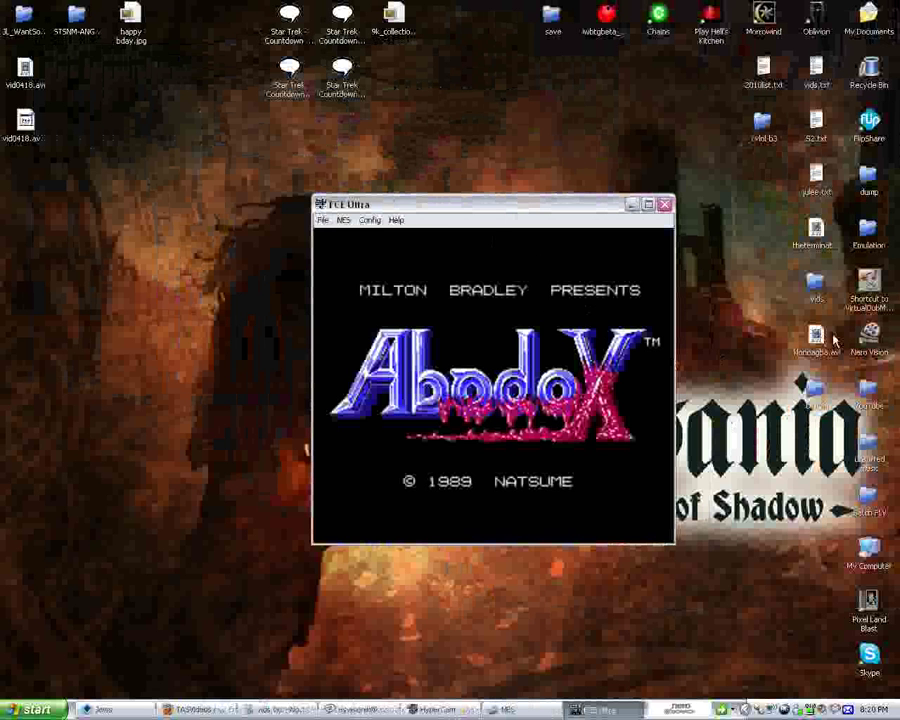
key("Return")
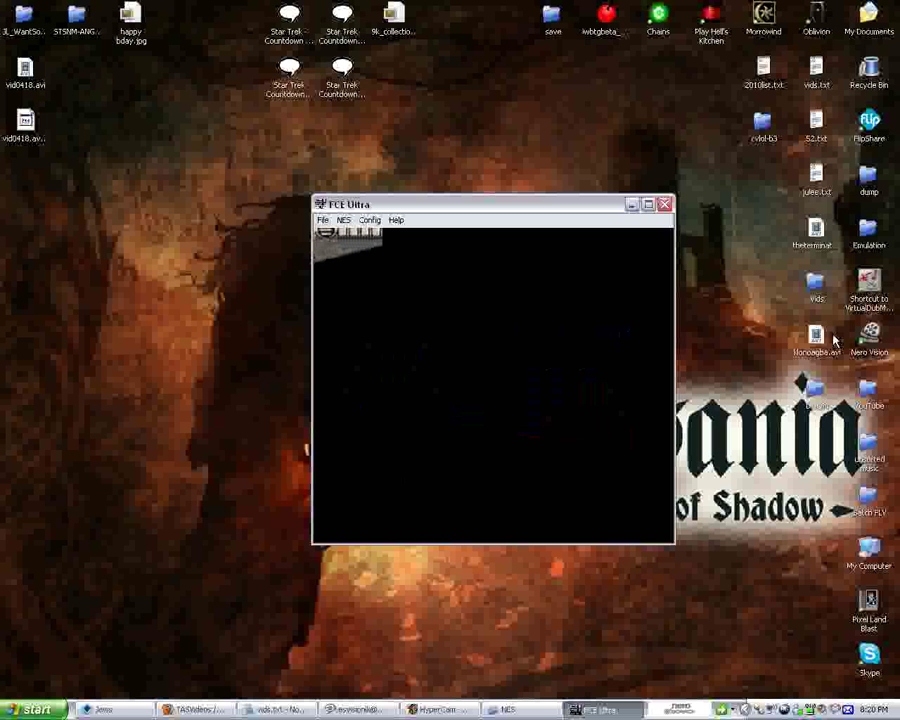
left_click(369, 221)
left_click(369, 221)
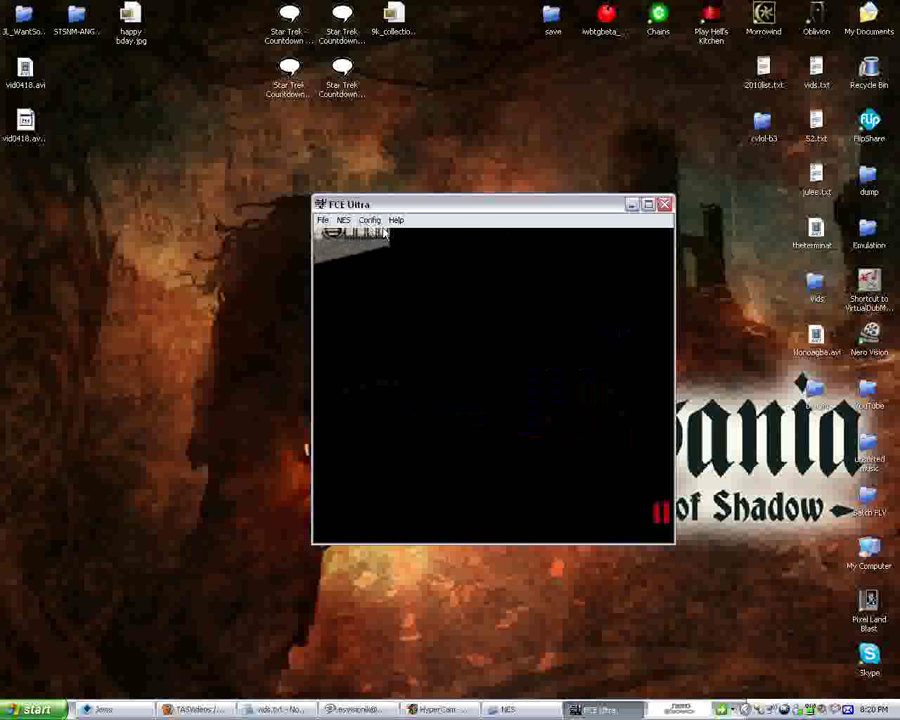
Set up a movie recording with file name Abadox-test.fcm and author info giving the author's handle followed by "is a complete bad ass".
left_click(327, 228)
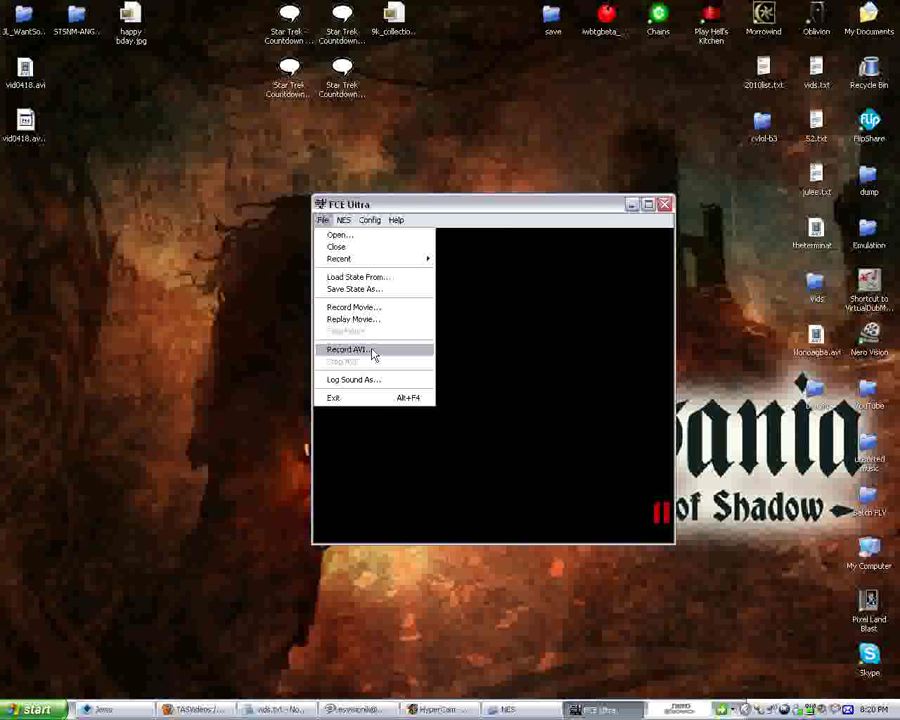
left_click(371, 308)
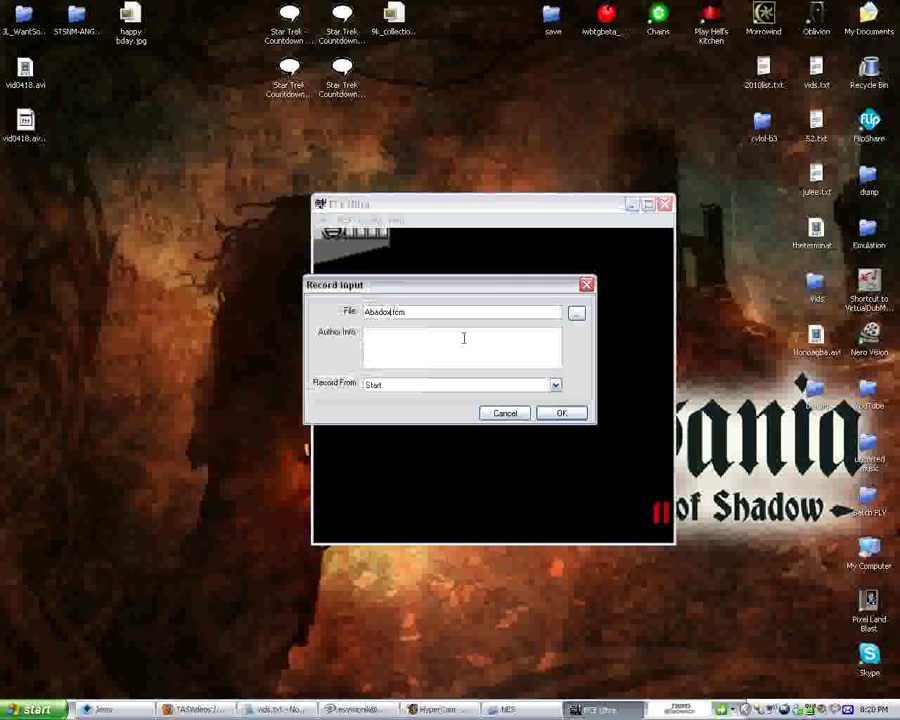
type("-test")
left_click(407, 343)
type("NedroYMX is a co")
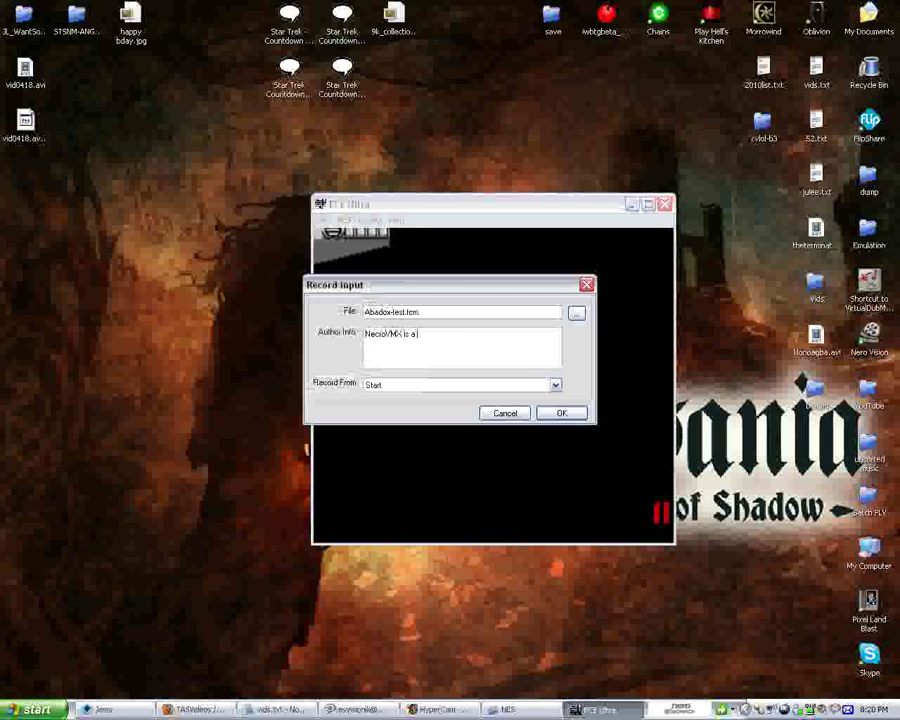
type("mplete bad ass")
Set the movie to record from Reset and start the recording.
left_click(396, 386)
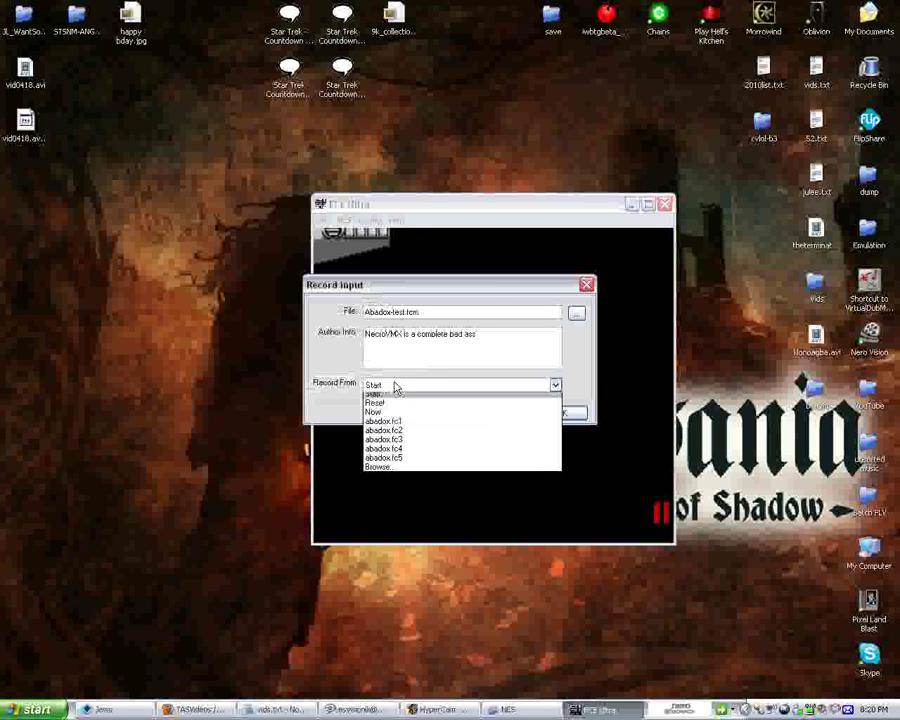
left_click(393, 407)
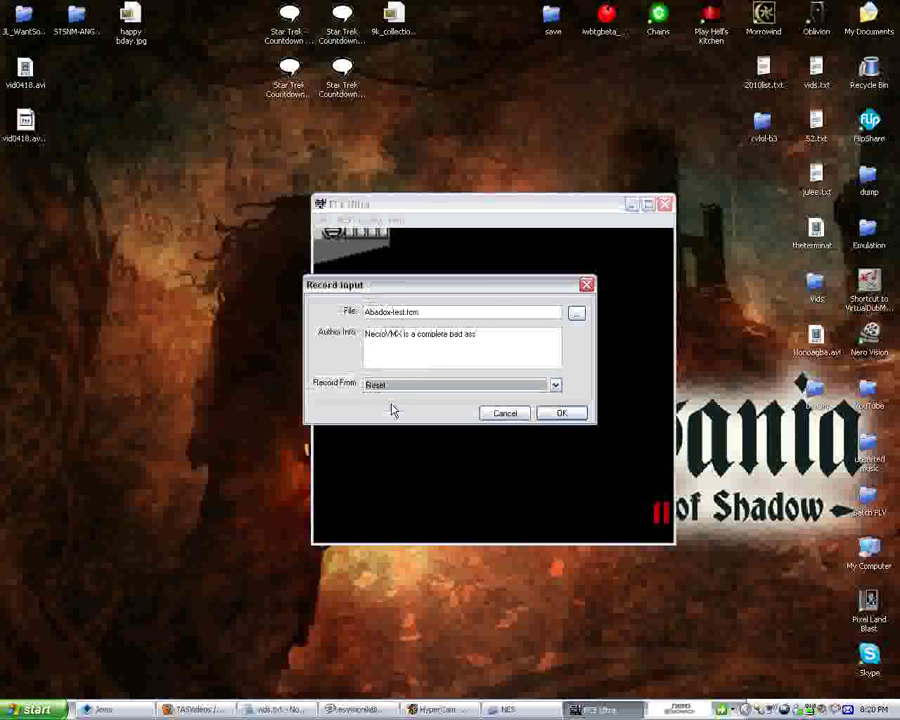
left_click(563, 412)
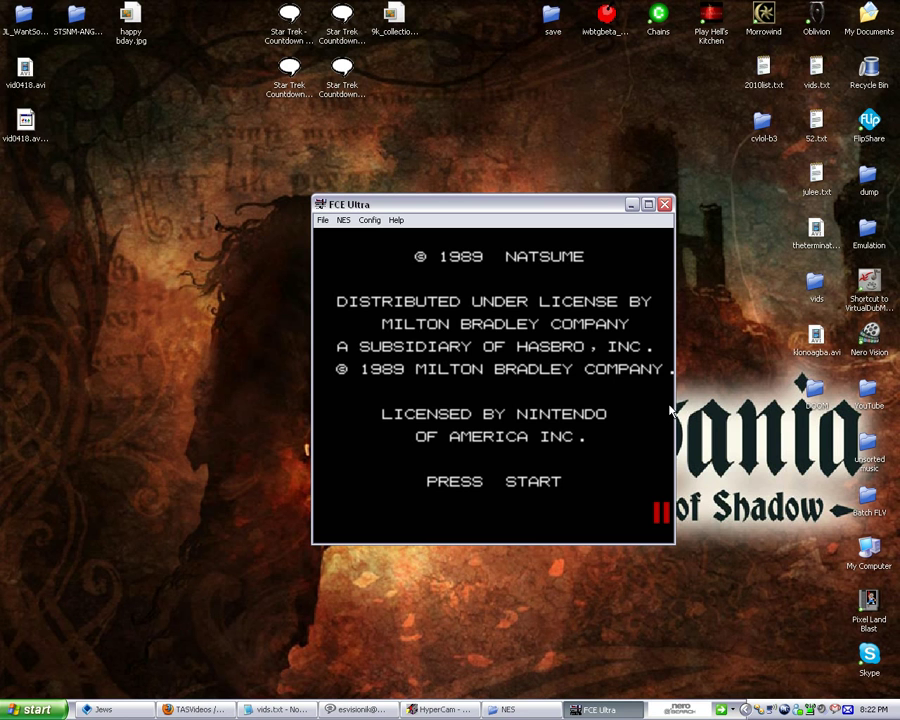
Start the game from the title screen, save the first stage's paused gameplay to state 2 and advance the action briefly.
key("Return")
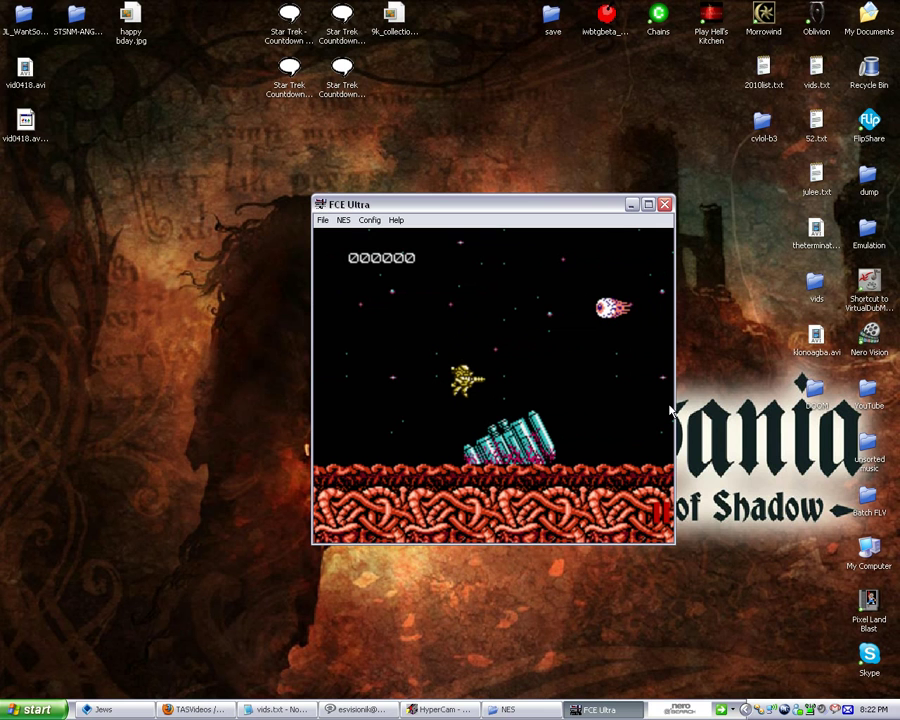
key("F5")
key("4")
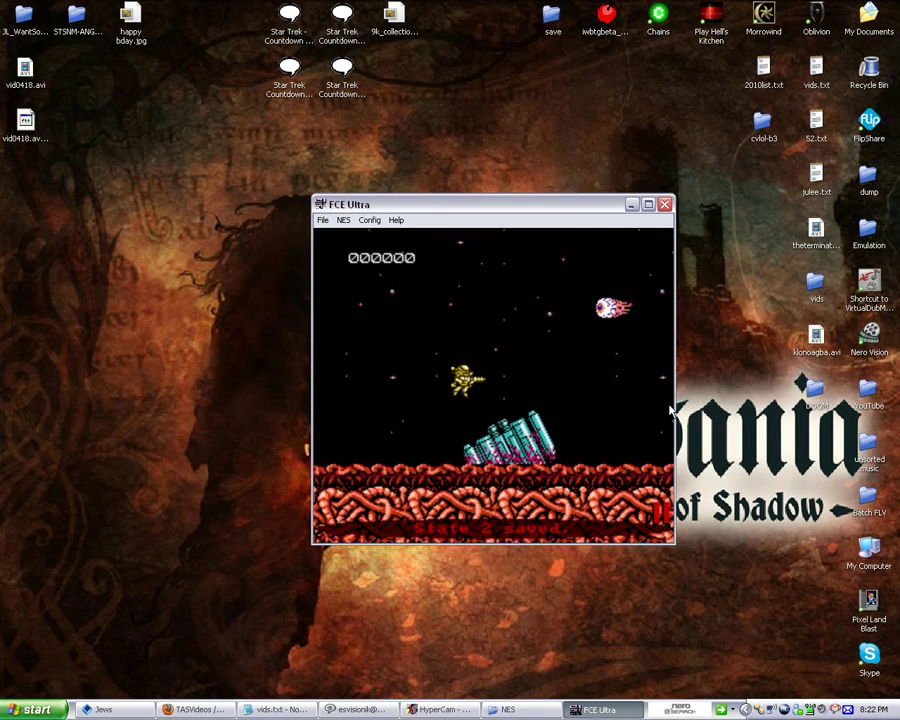
key("F5")
key("F5")
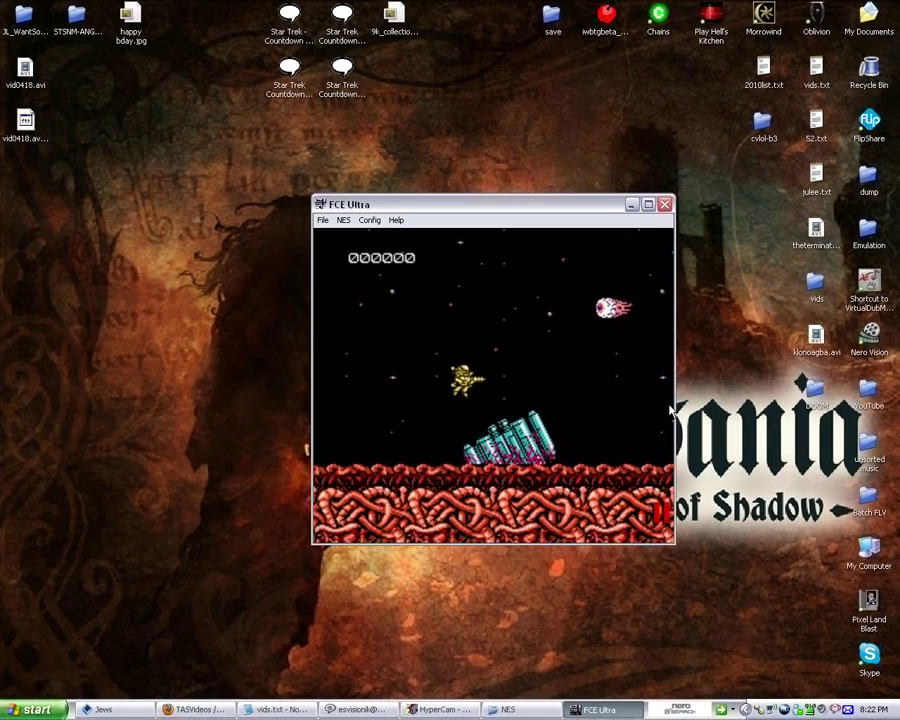
key("Pause")
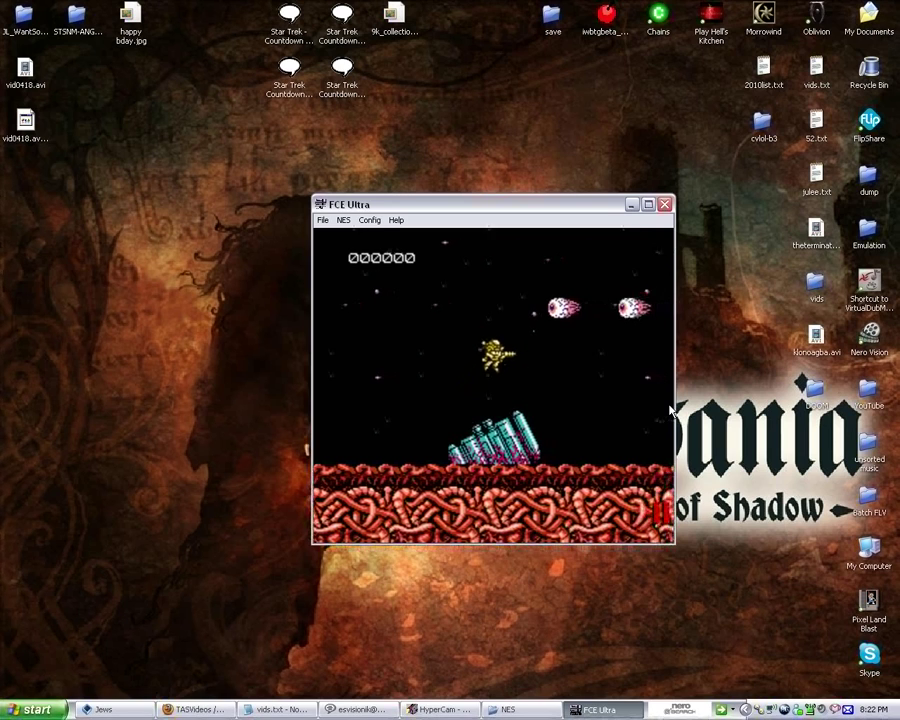